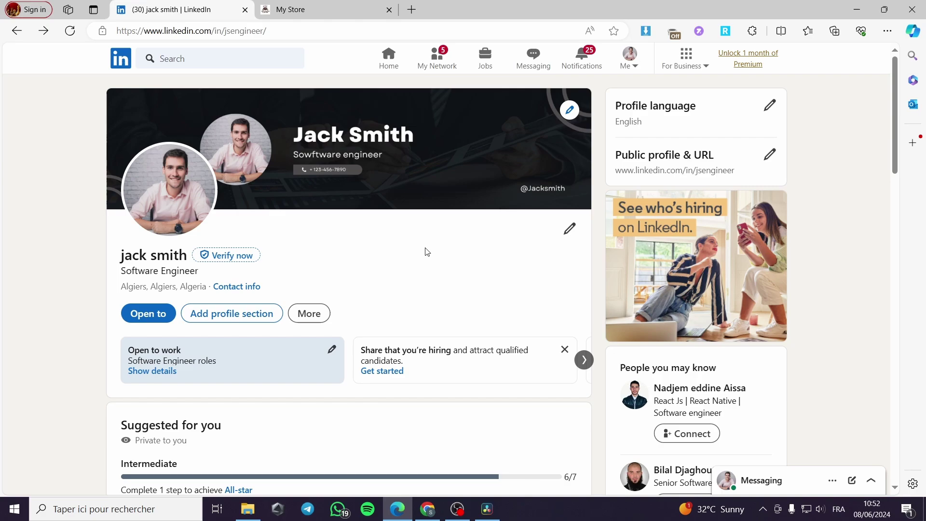
- Go from the profile page to the LinkedIn home feed using Home
click(389, 58)
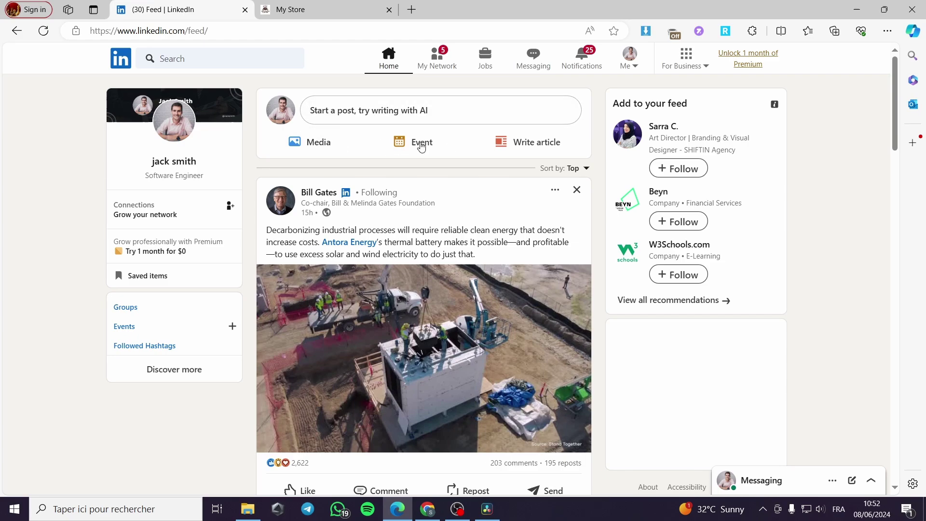
- Start a new article draft with the Blue Minimalist Company Newsletter image as cover
click(540, 142)
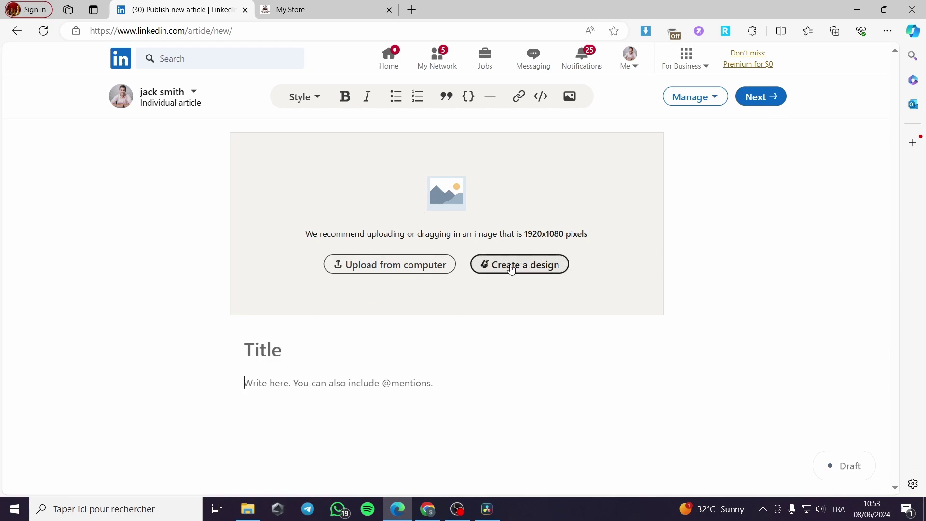
click(403, 267)
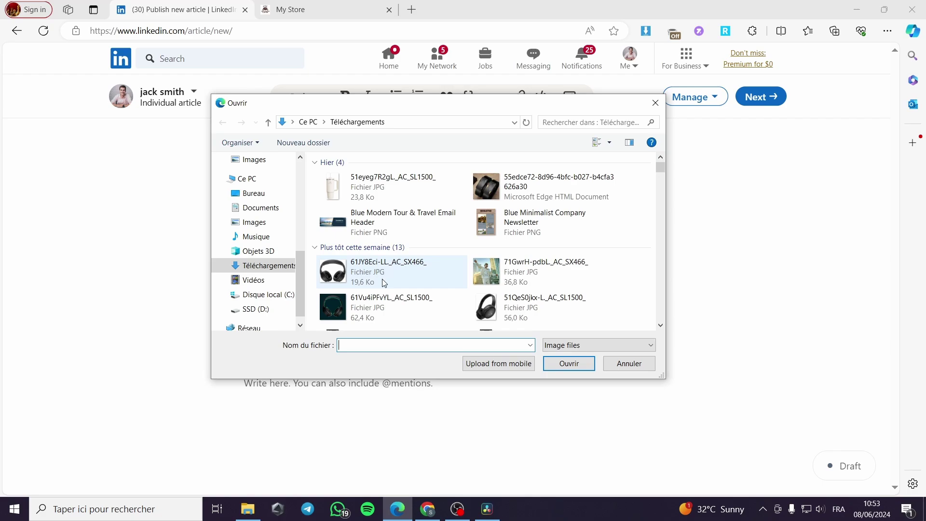
double_click(565, 226)
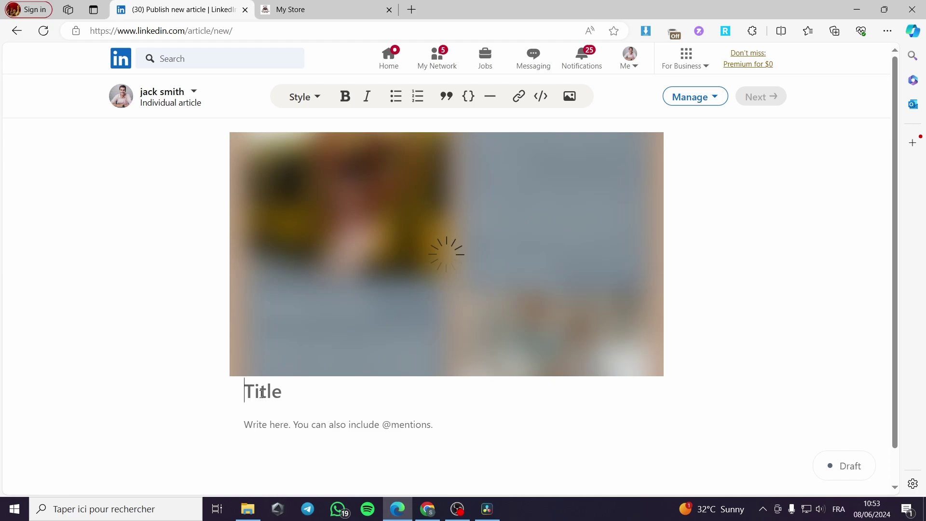
text(How )
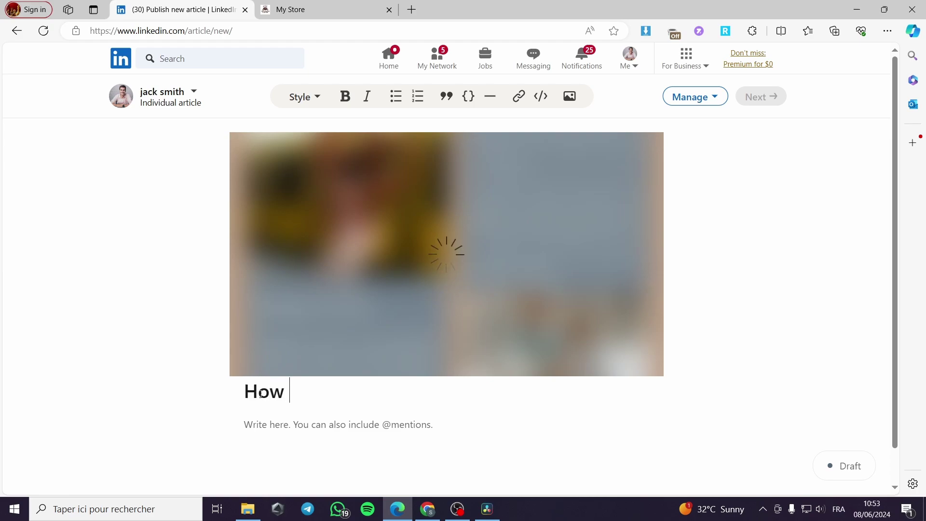
text(to )
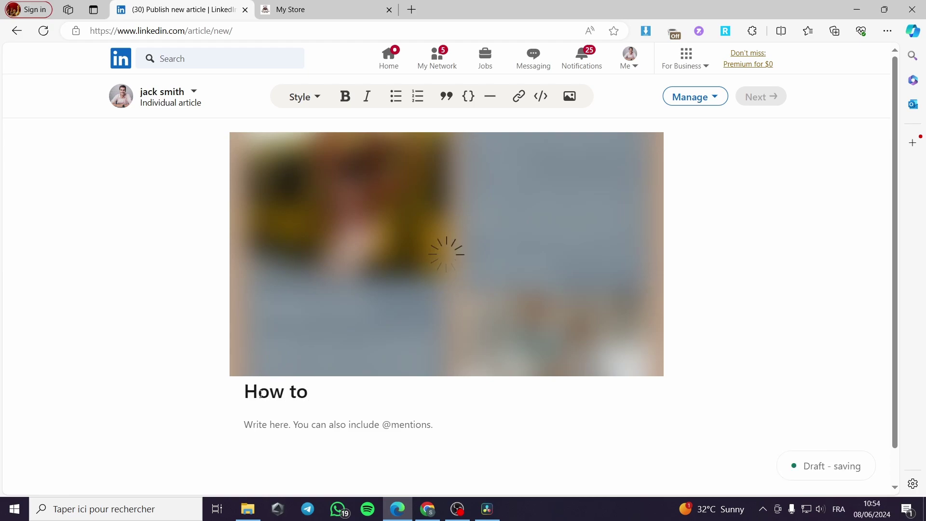
text(create a )
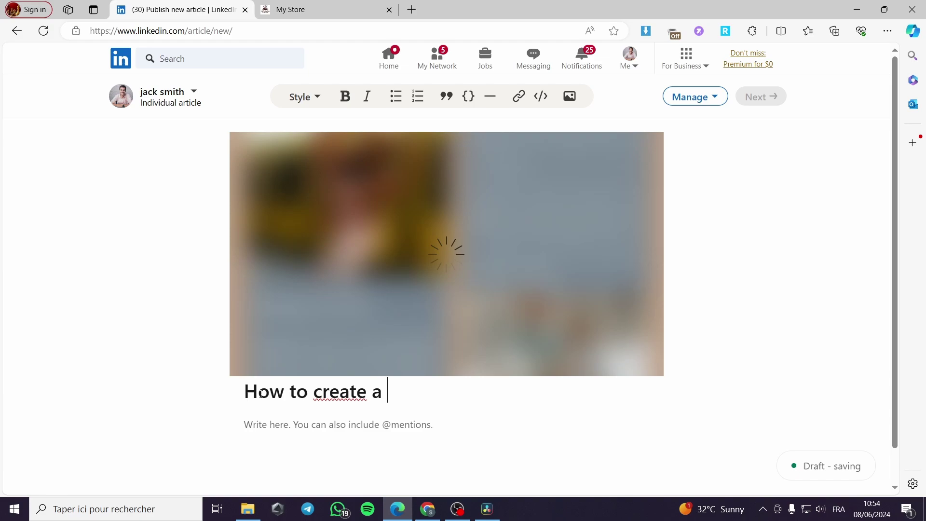
text(news)
text(lee)
- Fix the title typos and rewrite the body opening as 'full guide', removing stray characters
key(BackSpace)
text(te)
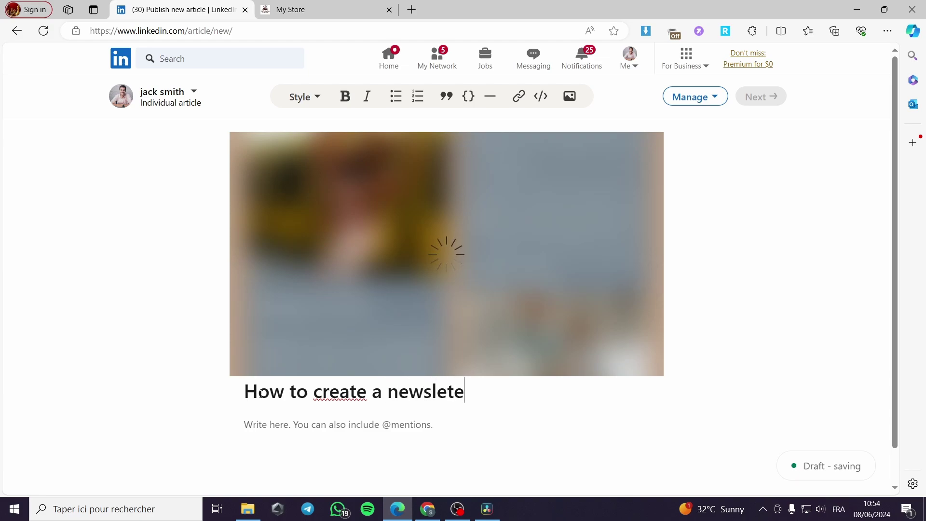
key(BackSpace)
text(ter)
click(318, 425)
text(This my full)
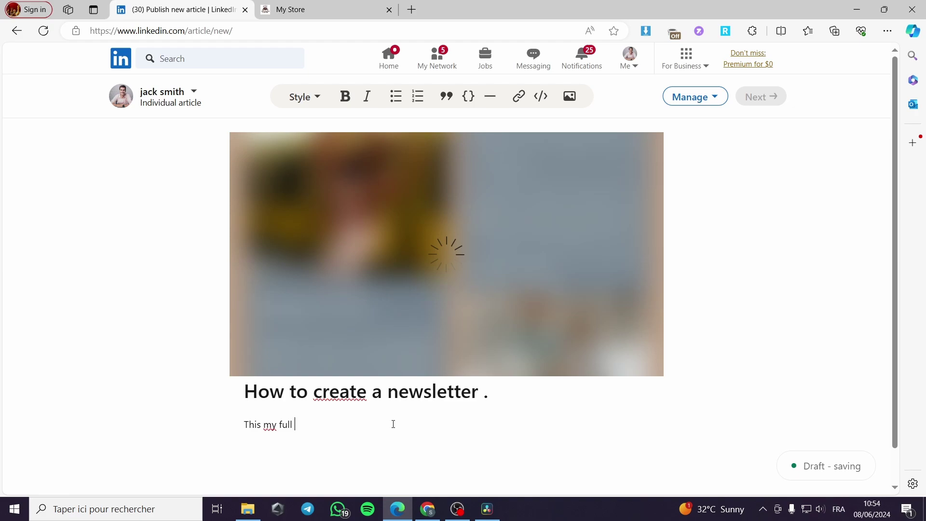
text(de you will)
key(ctrl+a)
key(BackSpace)
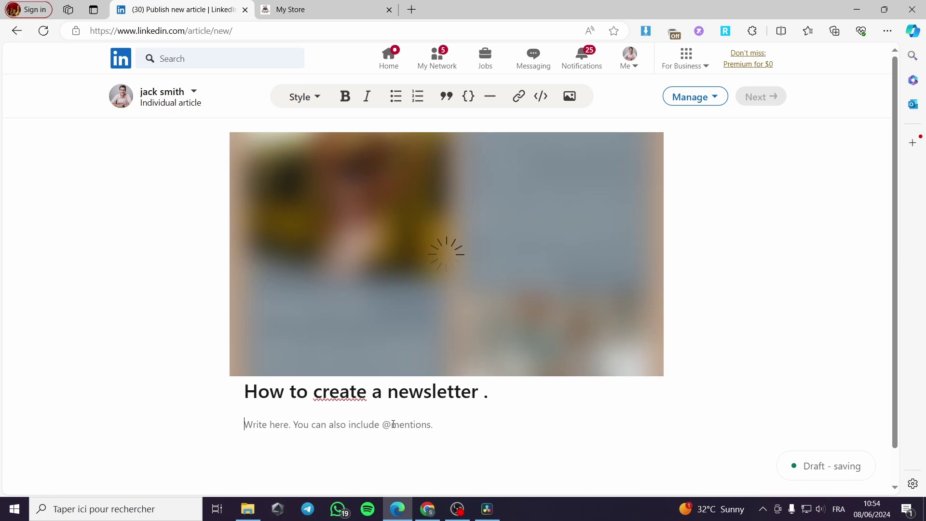
text(s)
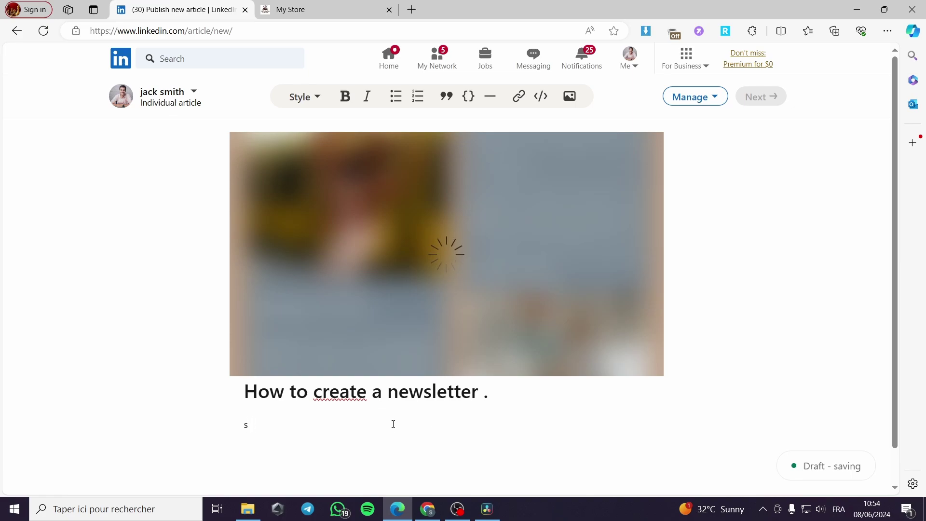
key(BackSpace)
text(s)
double_click(246, 425)
scroll(270, 434, down, 1)
key(BackSpace)
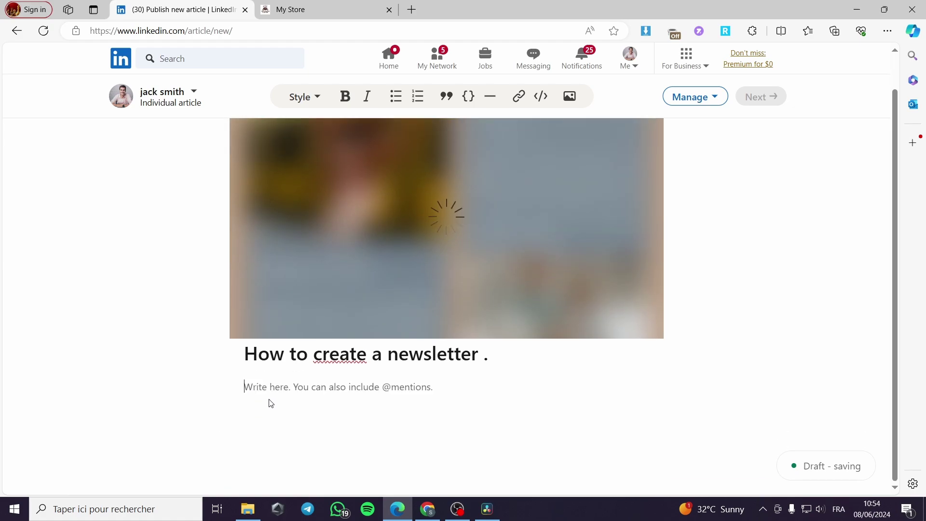
text(full gu)
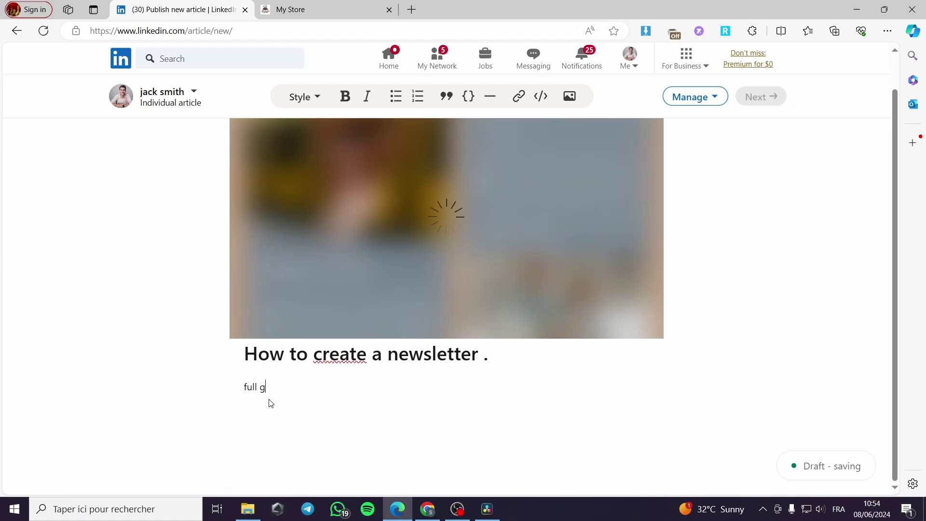
text(ide here)
- Select just the word 'here' in the body text 'full guide here'
drag(307, 425, 244, 425)
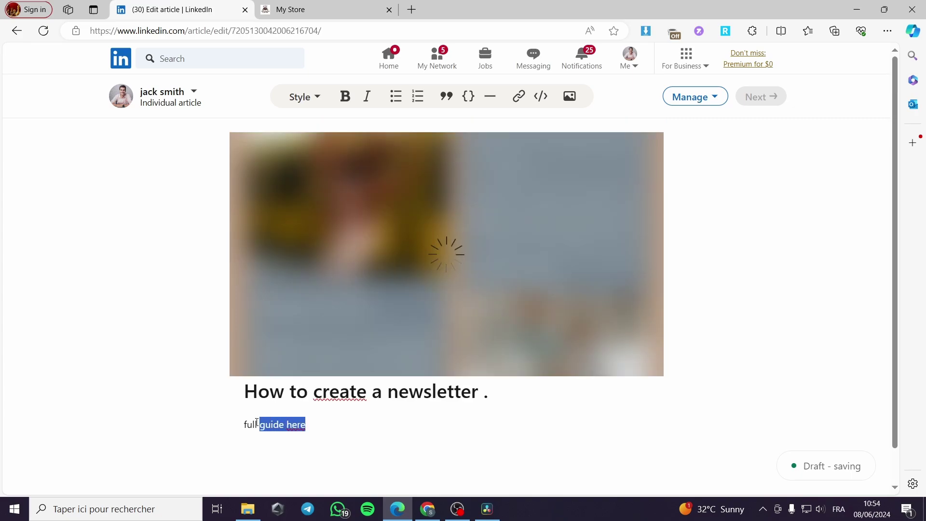
click(315, 429)
drag(307, 425, 288, 425)
click(519, 97)
right_click(519, 97)
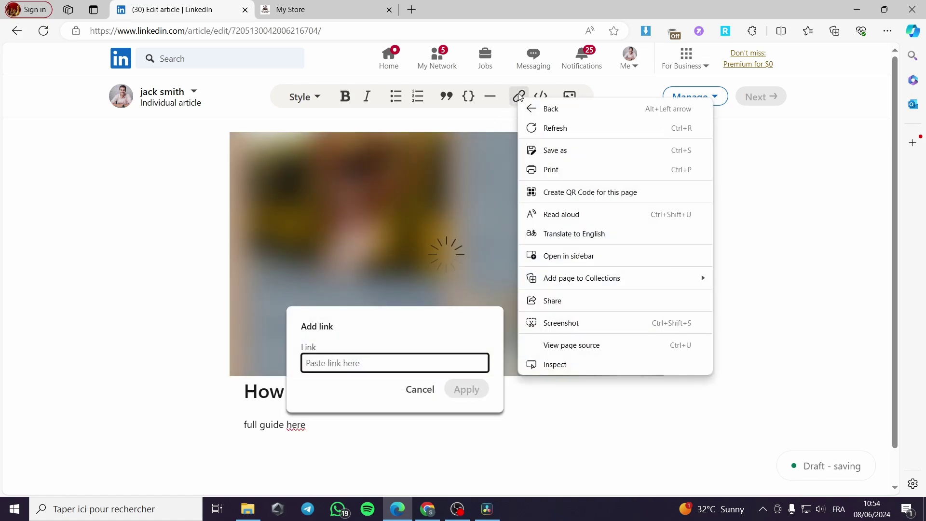
click(434, 217)
- Copy the web address from the My Store tab and return to the LinkedIn draft
click(290, 9)
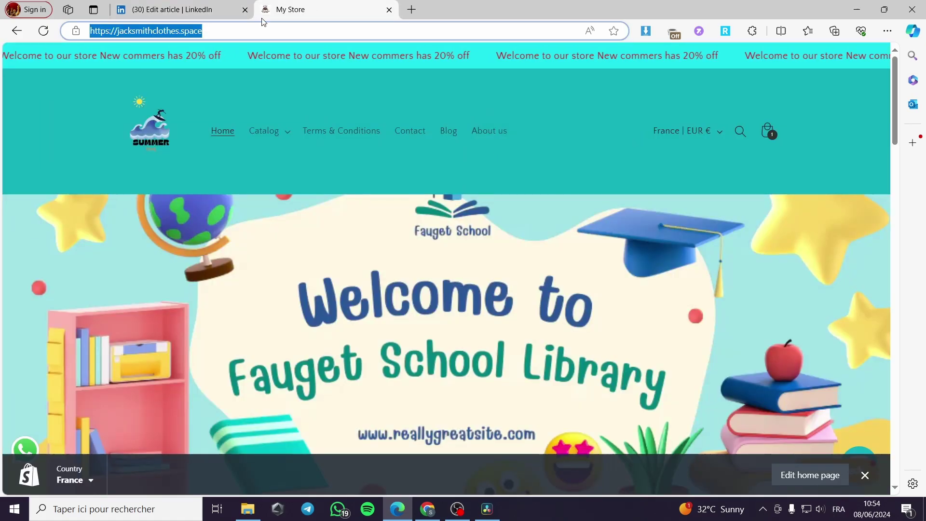
right_click(152, 30)
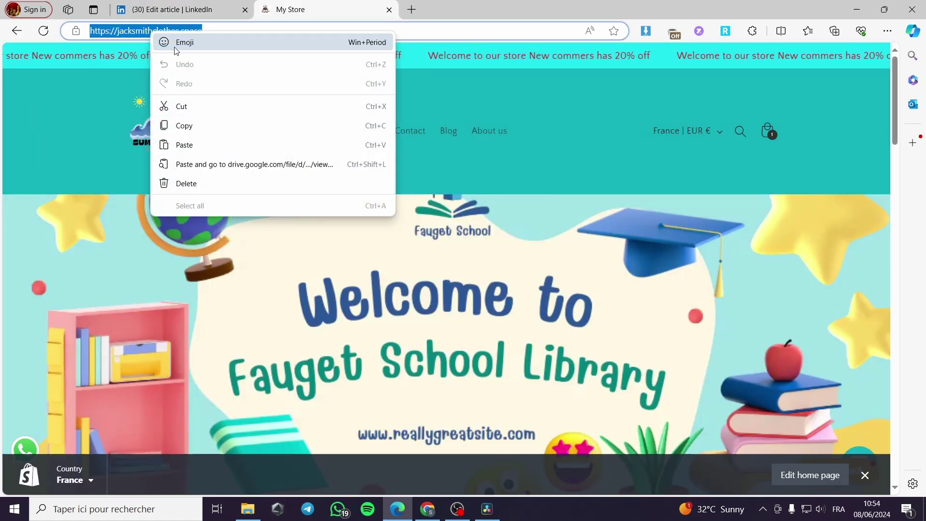
click(184, 124)
click(172, 9)
- Remove the duplicated text, then link 'here' to the pasted store URL and check it
double_click(296, 425)
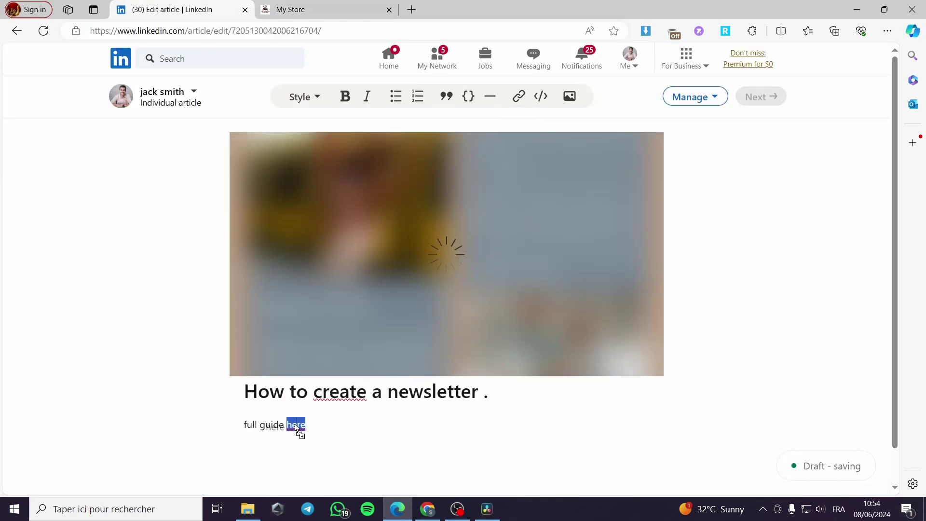
drag(299, 428, 292, 425)
key(BackSpace)
drag(305, 425, 288, 427)
click(518, 96)
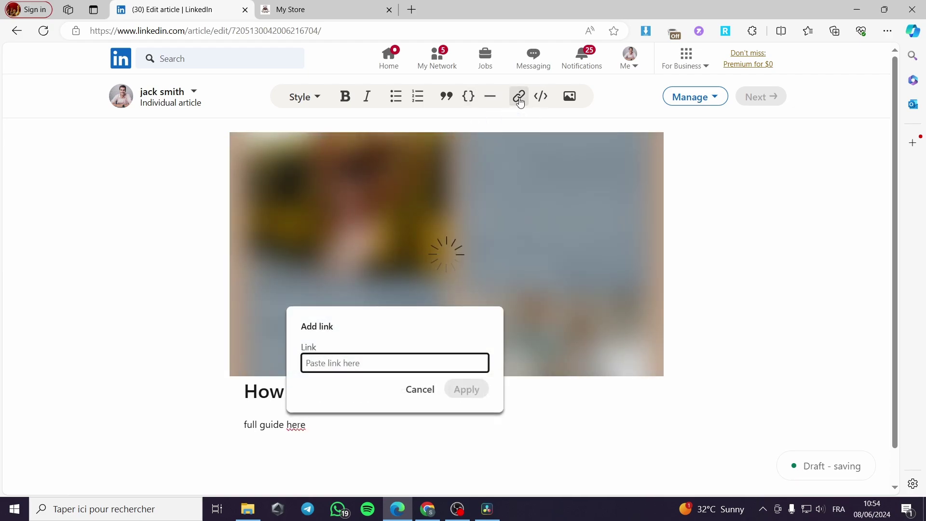
key(ctrl+v)
click(467, 390)
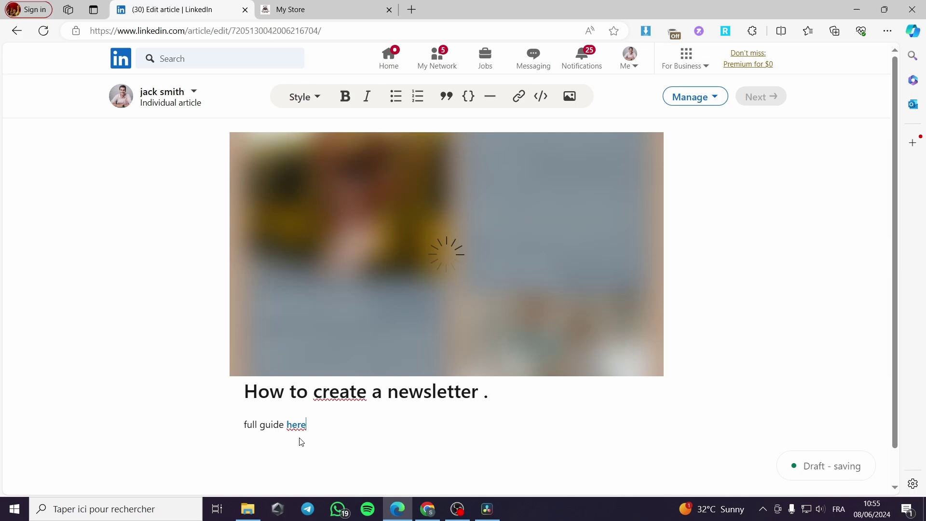
double_click(295, 425)
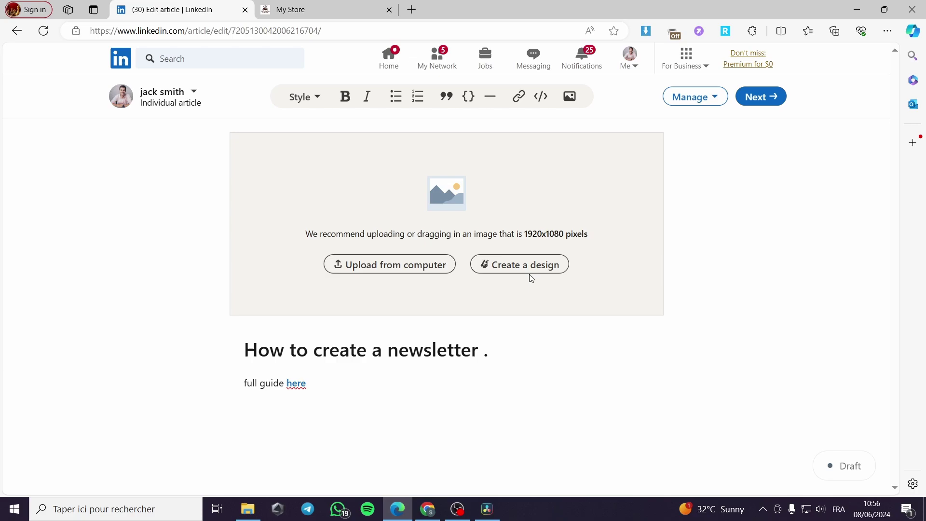
- Advance the article with Next to its sharing composer and preview card
click(761, 98)
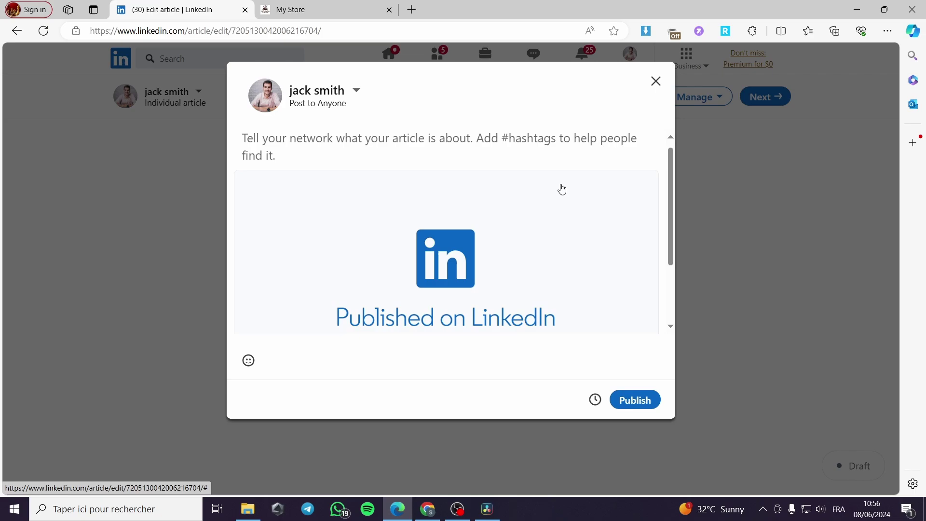
scroll(538, 229, down, 3)
scroll(332, 319, up, 3)
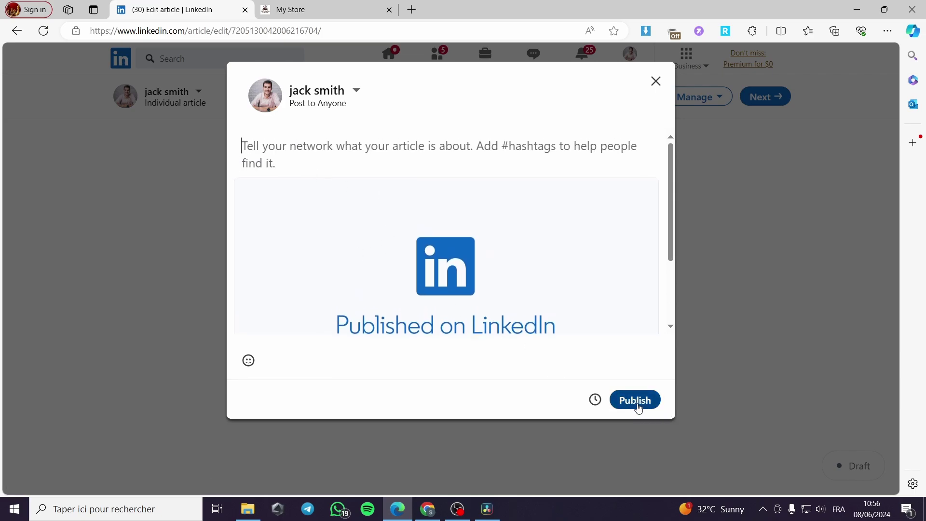
scroll(507, 263, down, 3)
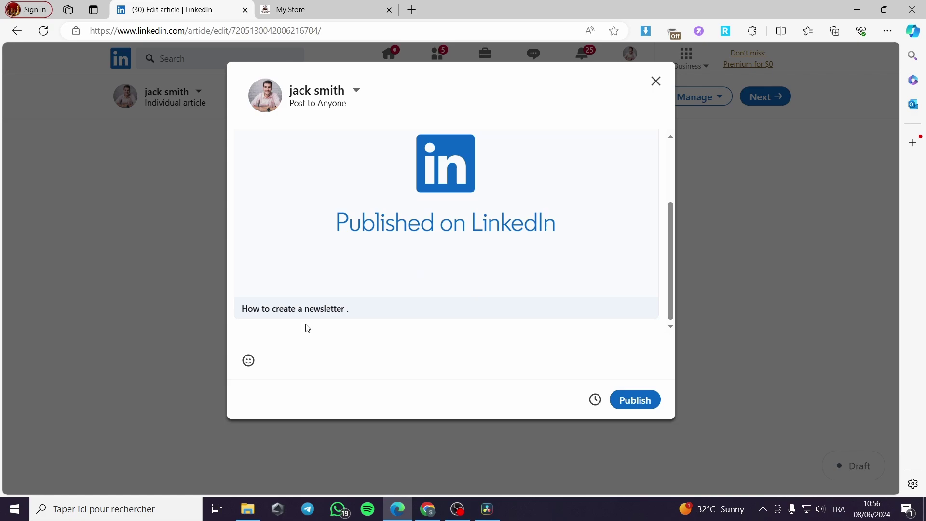
scroll(308, 329, up, 3)
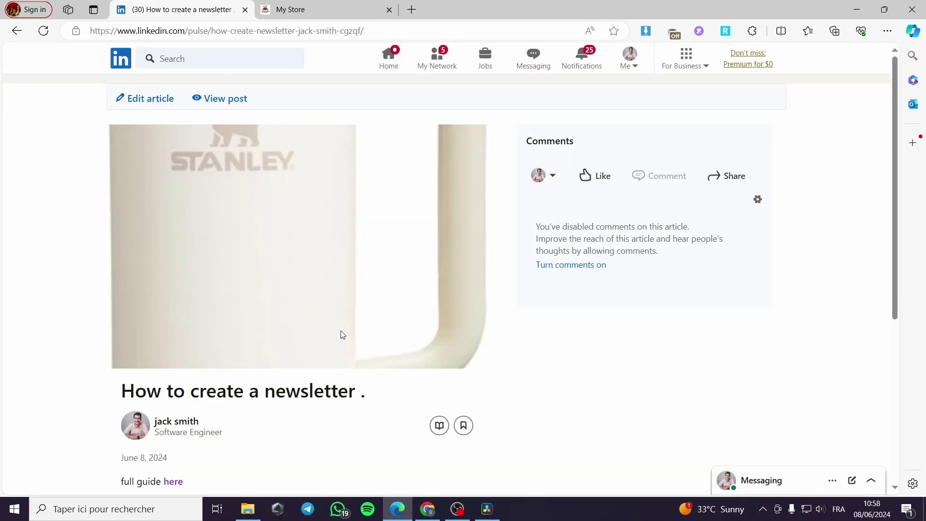
scroll(225, 378, down, 3)
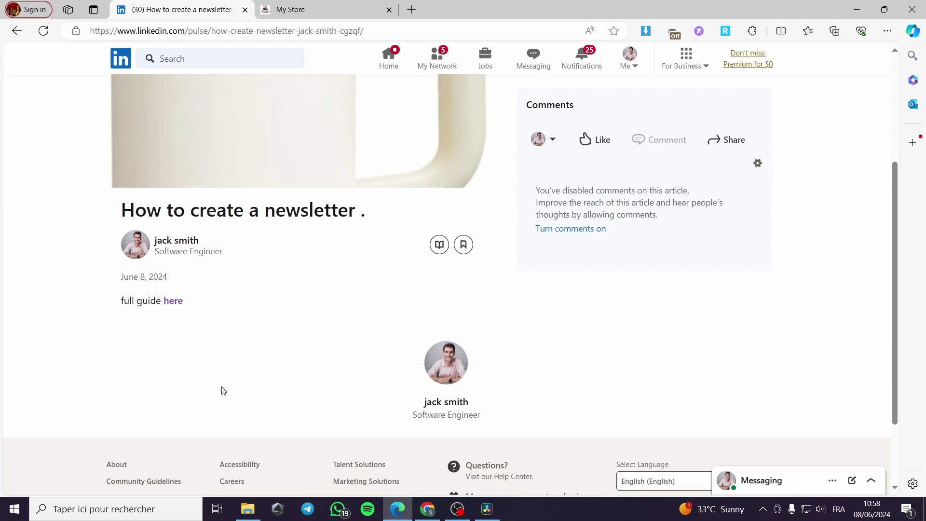
scroll(275, 169, up, 4)
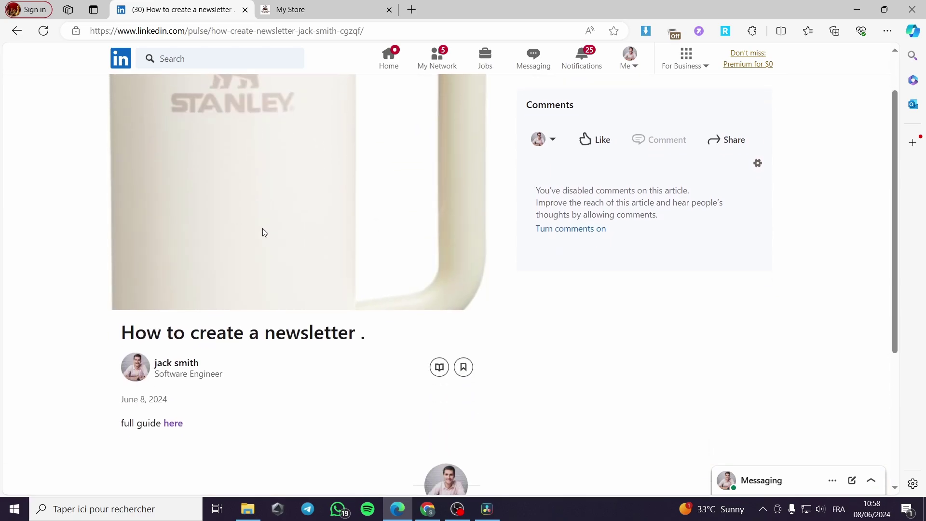
scroll(262, 228, down, 2)
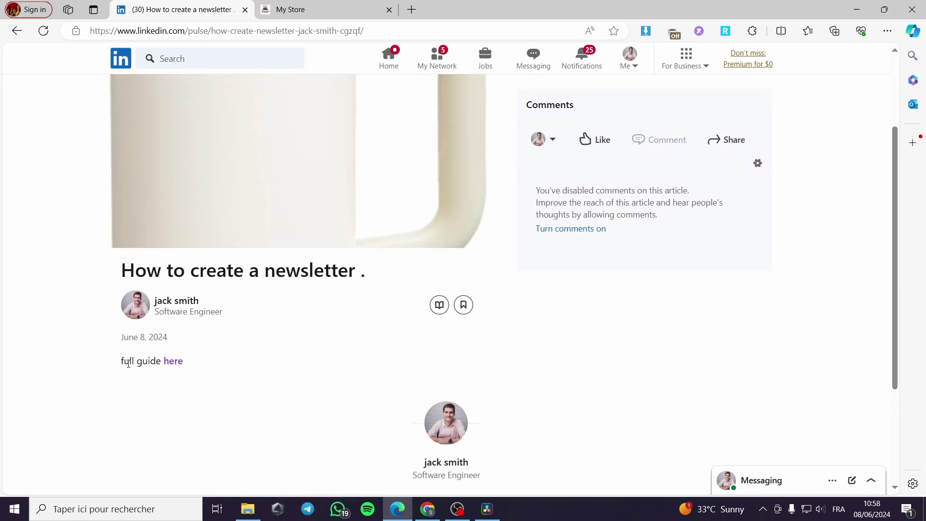
- Test that the published 'here' link opens the store, then go back to the article
click(173, 361)
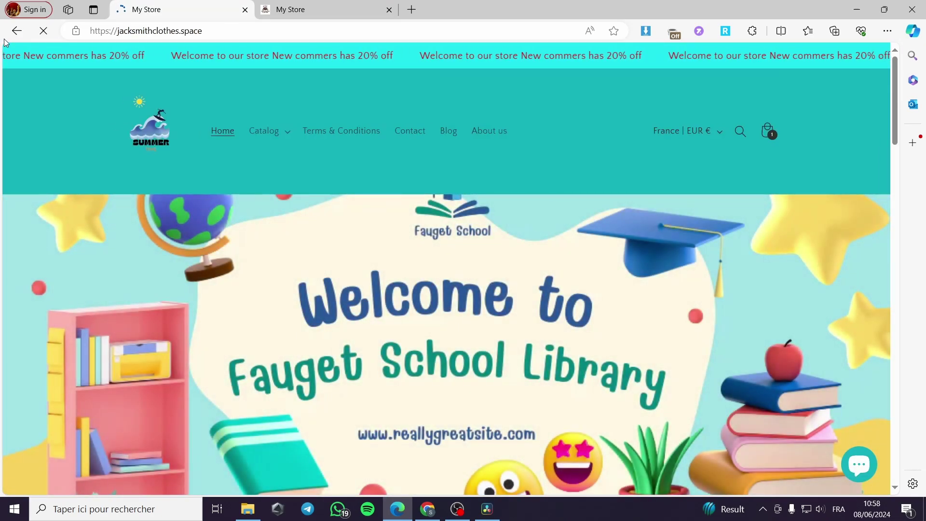
click(18, 30)
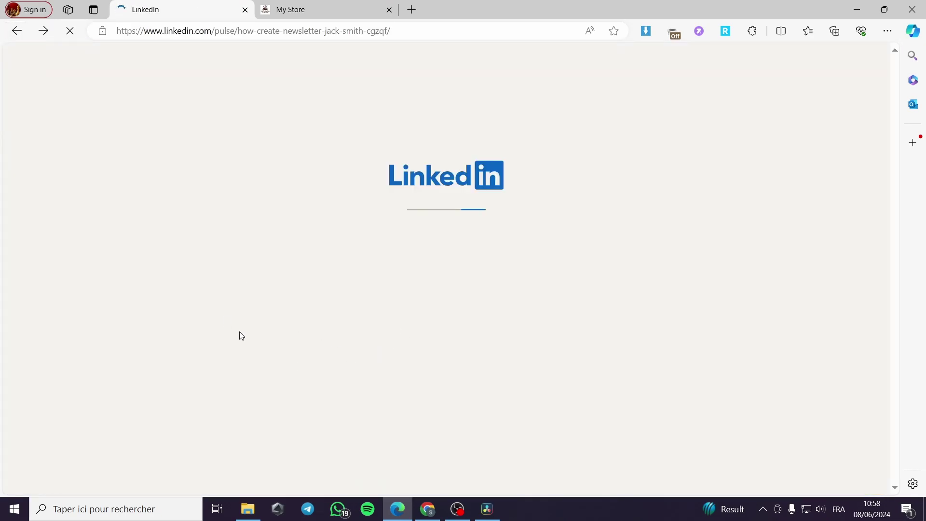